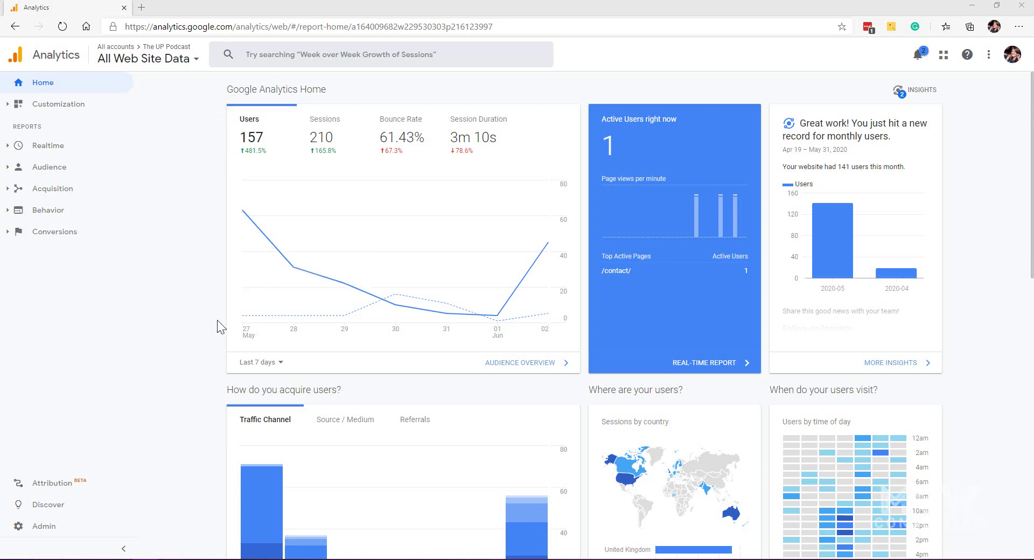
- Open the Goals settings for The UP Podcast's All Web Site Data view in the admin area
click(34, 532)
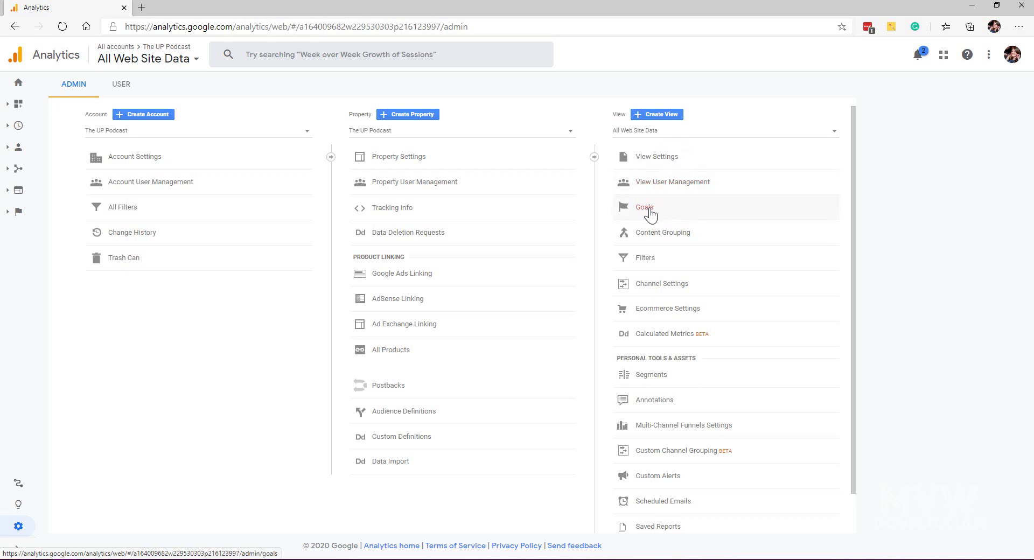
click(665, 136)
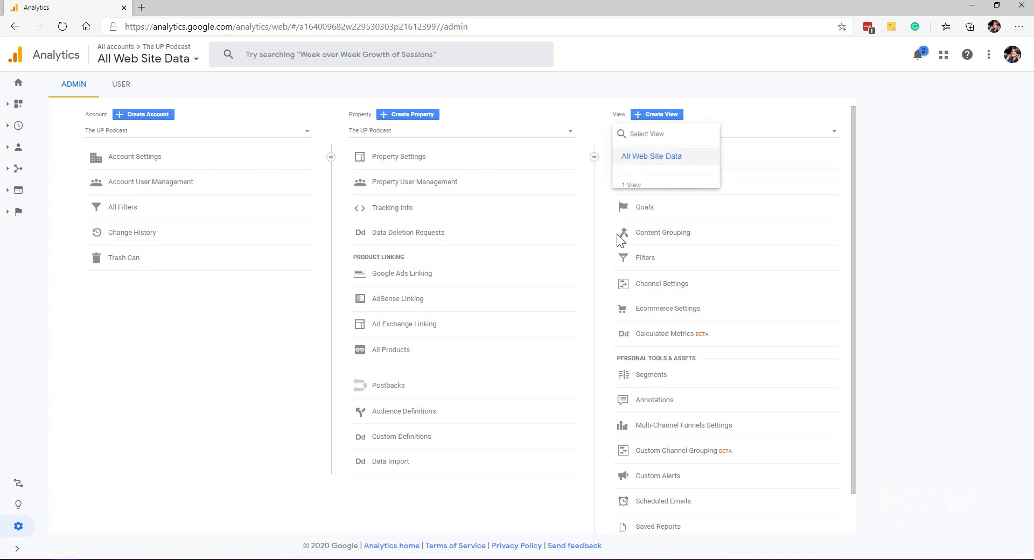
click(646, 211)
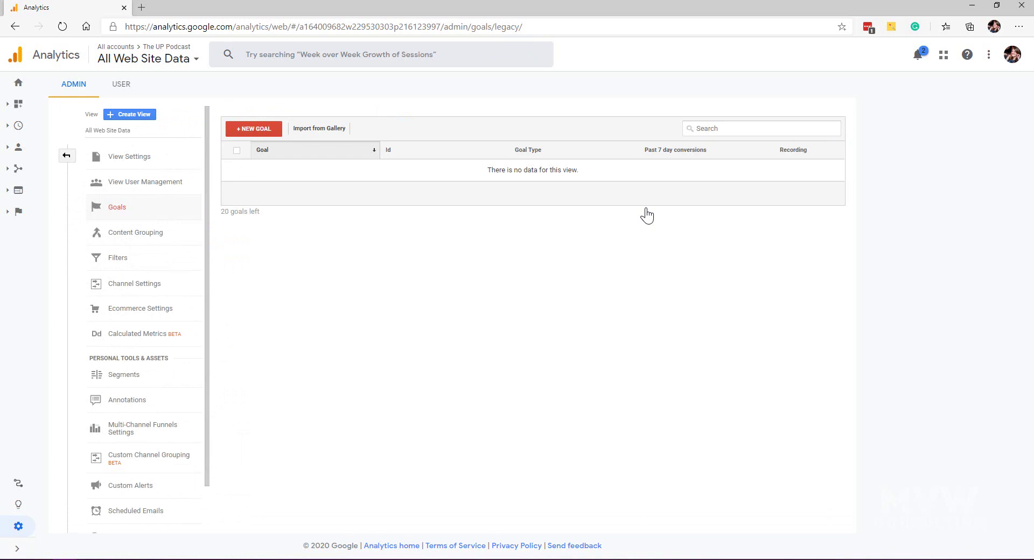
- Create a new goal with the Custom setup and name it "User Duration - Podcast Listens"
click(256, 133)
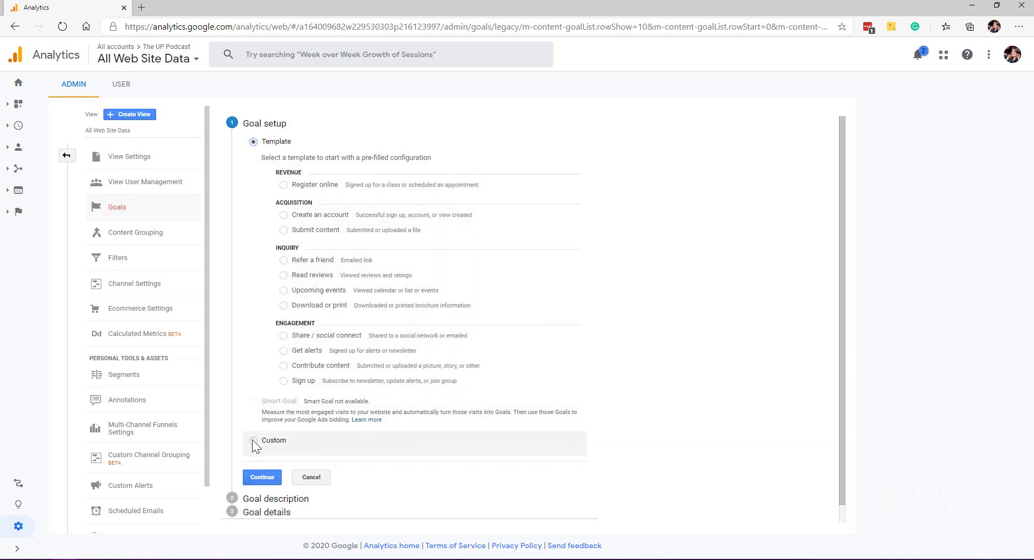
click(252, 440)
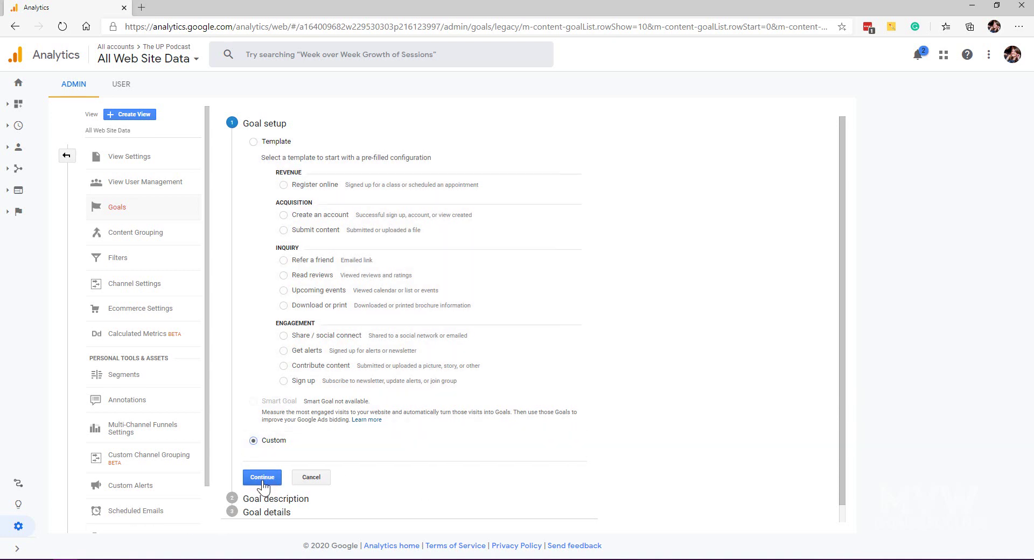
click(263, 481)
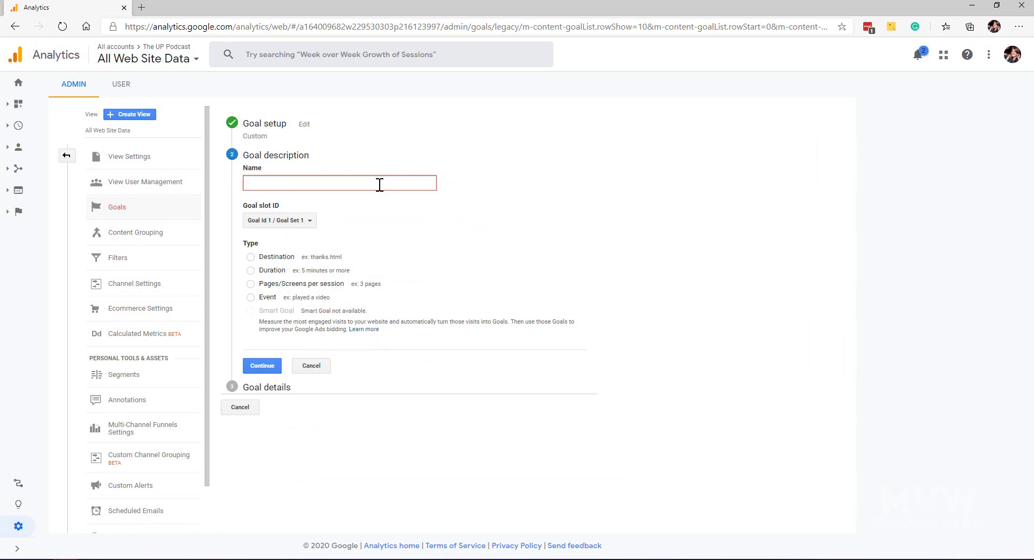
text(User Durac)
text(ion - Podcast Listens)
- Examine the goal slot IDs and goal sets available for the new goal, from first to last
click(302, 221)
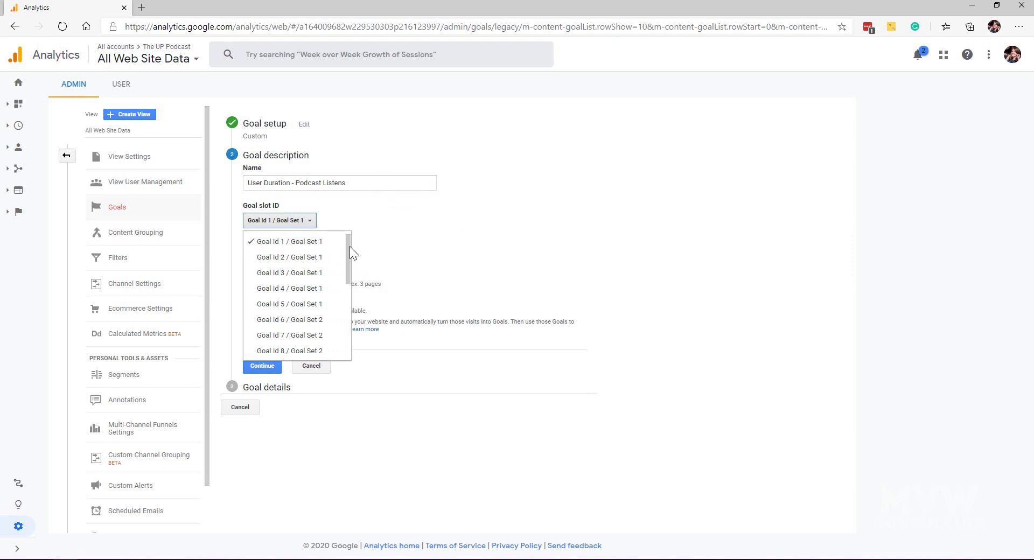
drag(350, 247, 344, 339)
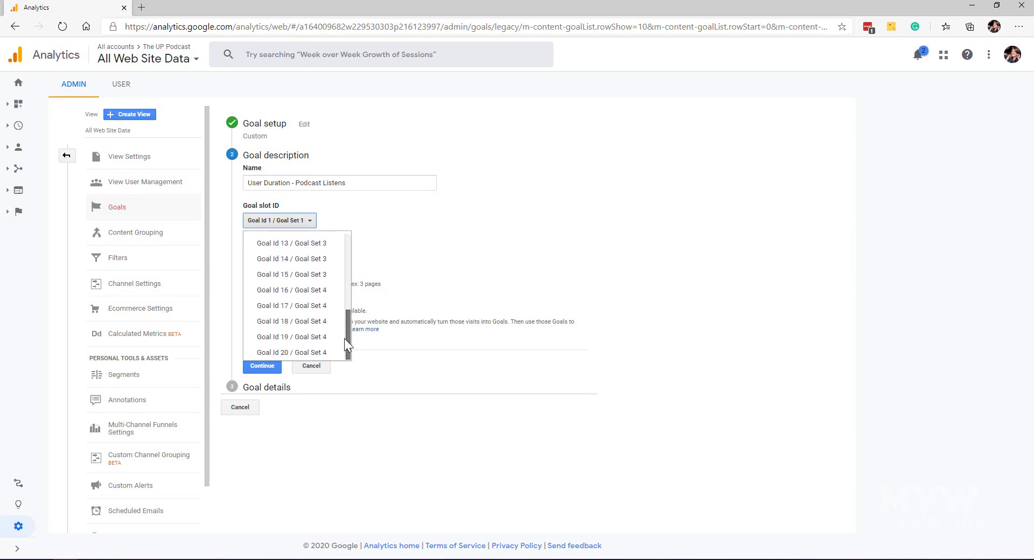
click(601, 266)
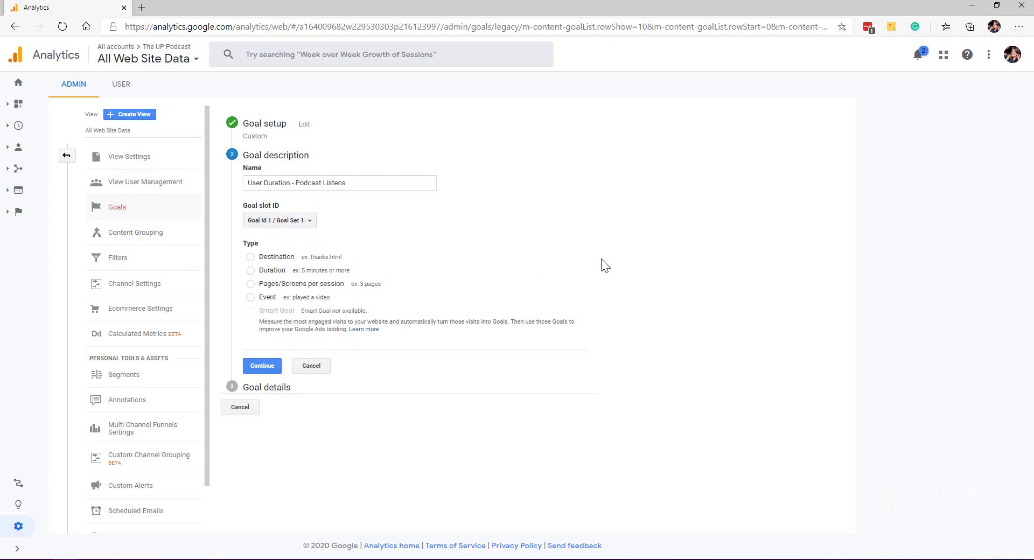
click(288, 222)
scroll(284, 276, up, 4)
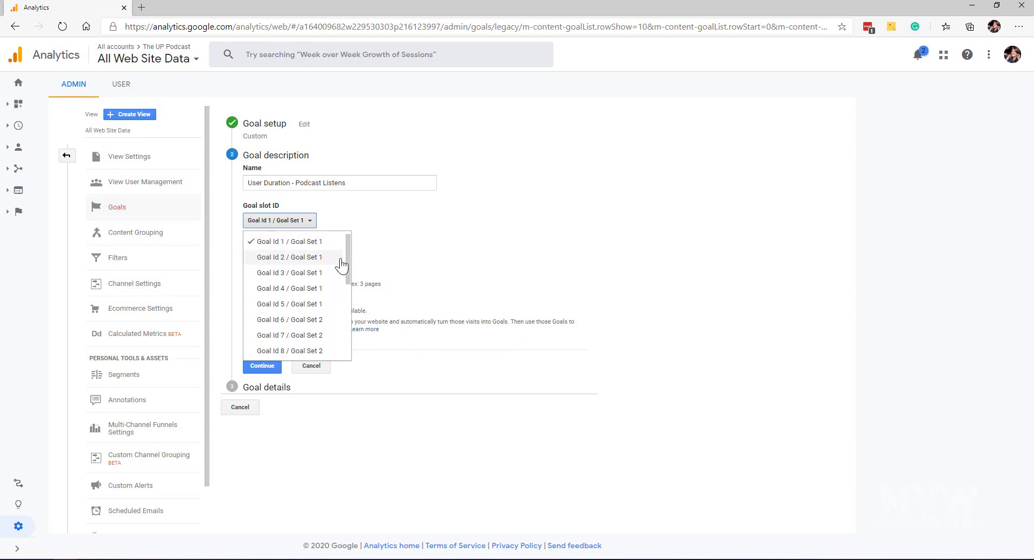
drag(347, 250, 343, 319)
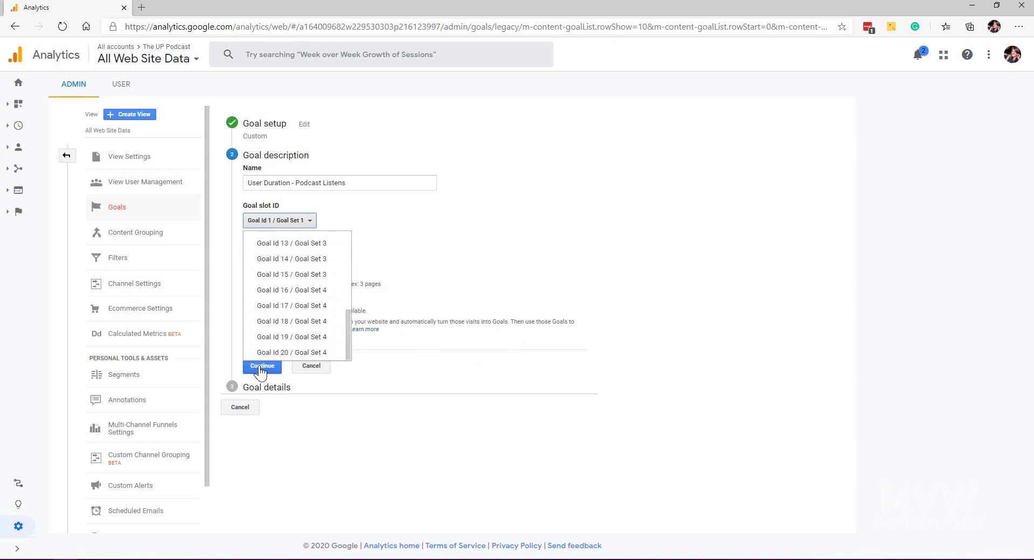
click(669, 346)
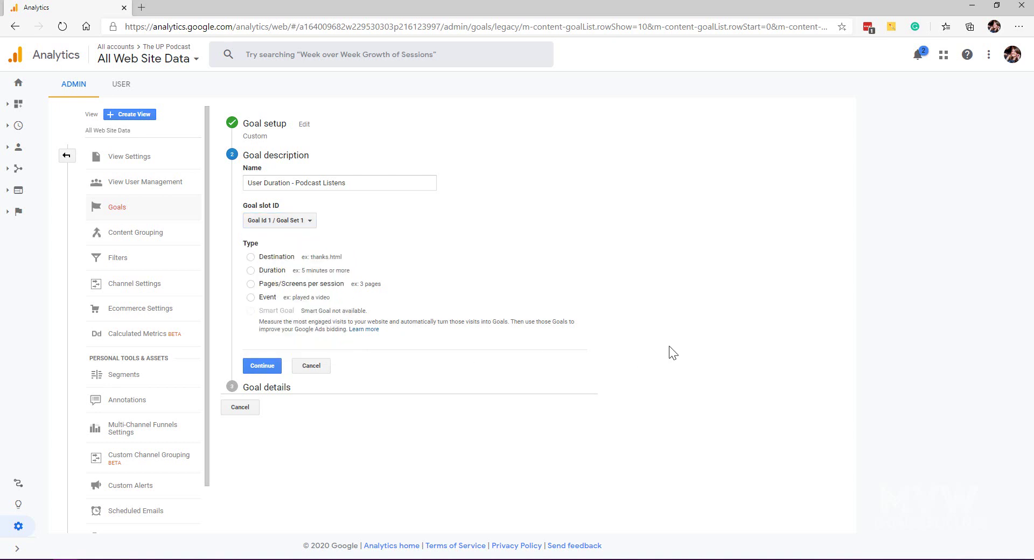
click(282, 222)
scroll(340, 273, up, 4)
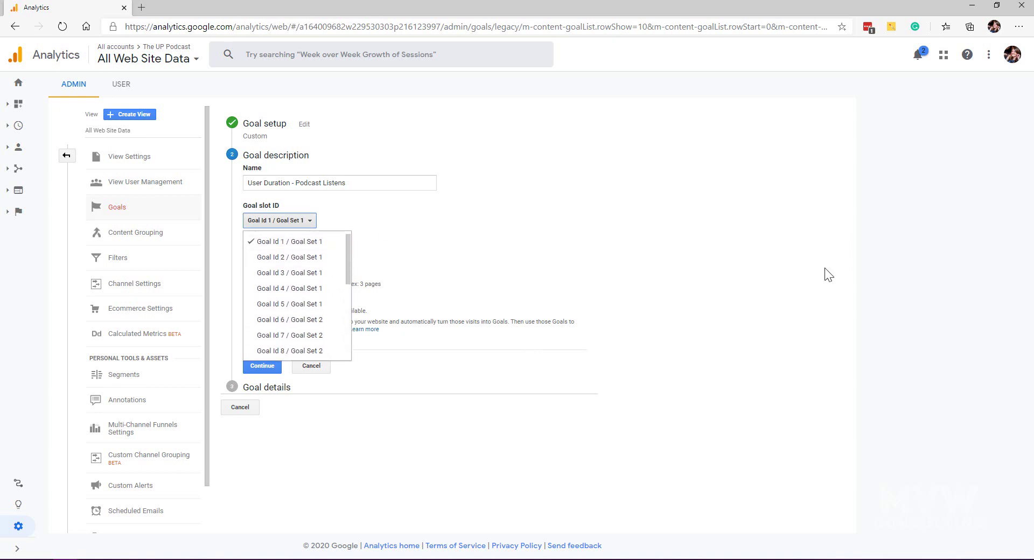
click(695, 270)
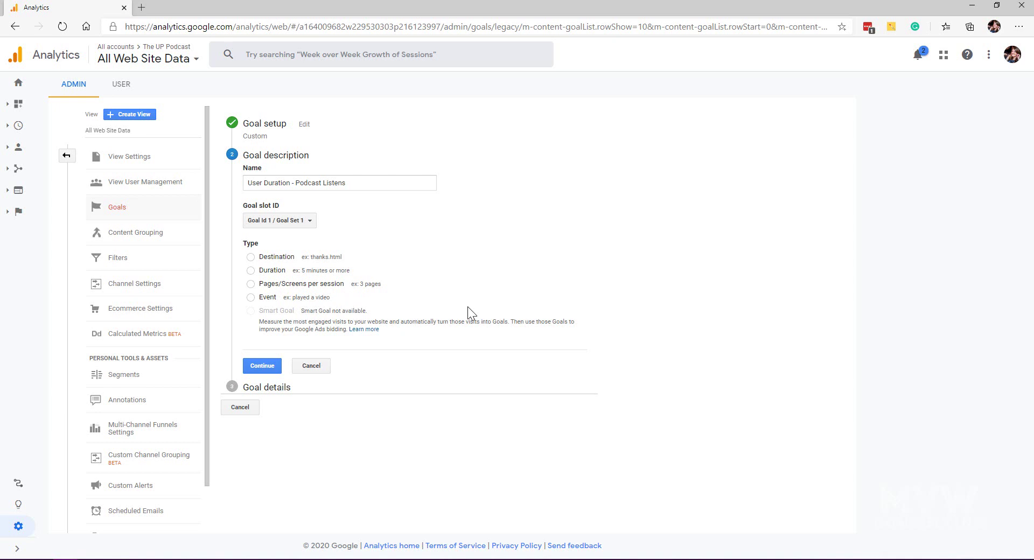
- Choose Duration as the goal type and set the goal's duration to greater than 10 minutes
click(251, 270)
click(267, 368)
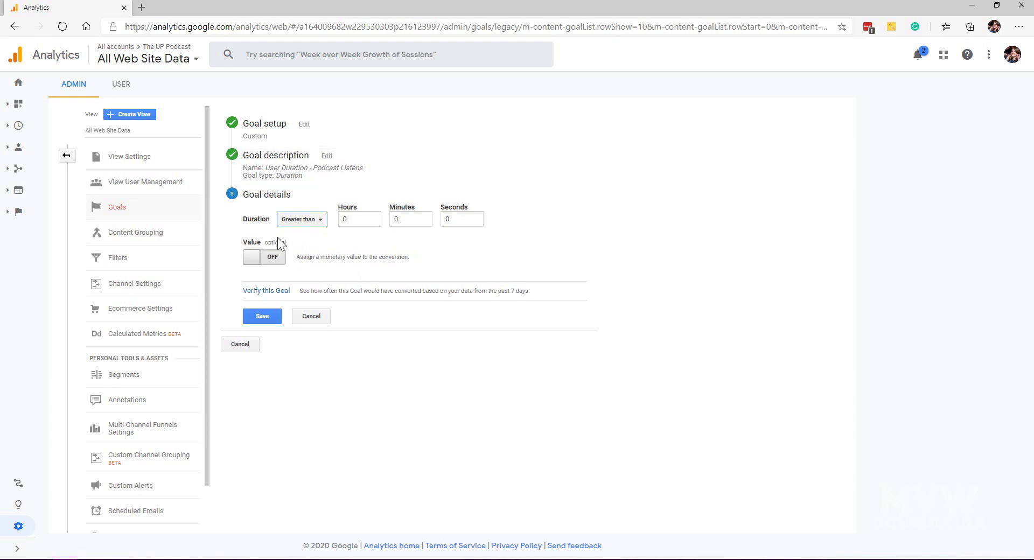
click(304, 223)
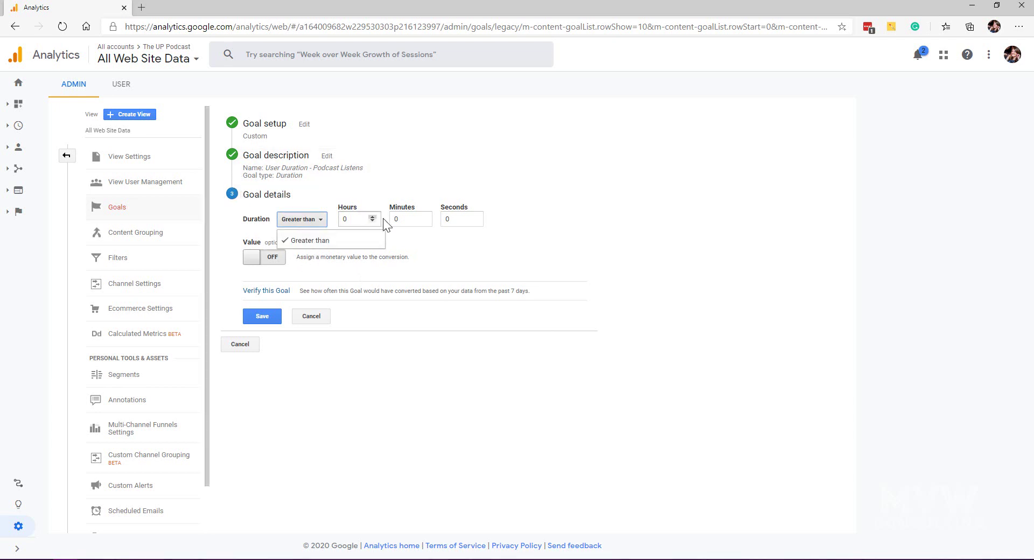
click(401, 219)
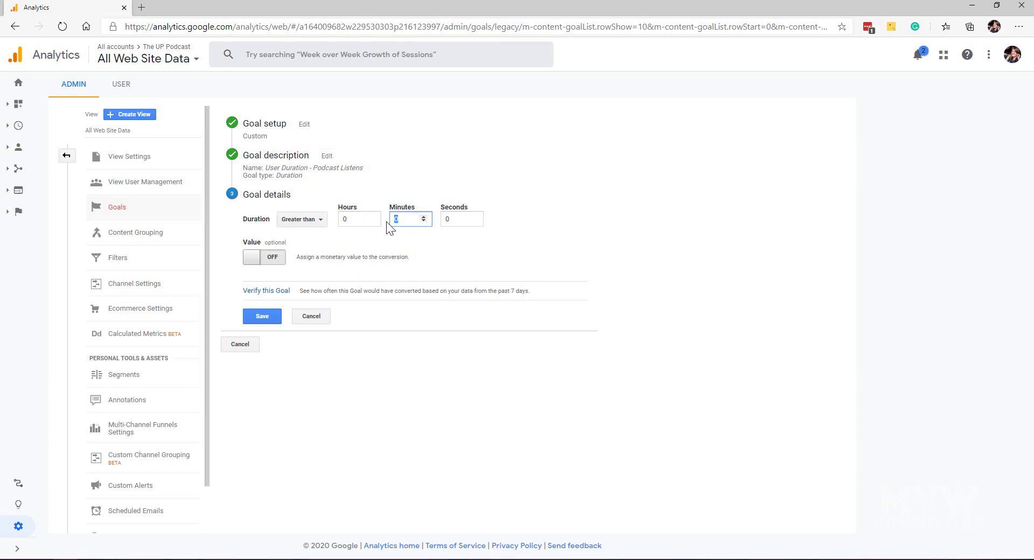
click(626, 216)
- Verify the duration goal against the past 7 days of data and save it
click(254, 294)
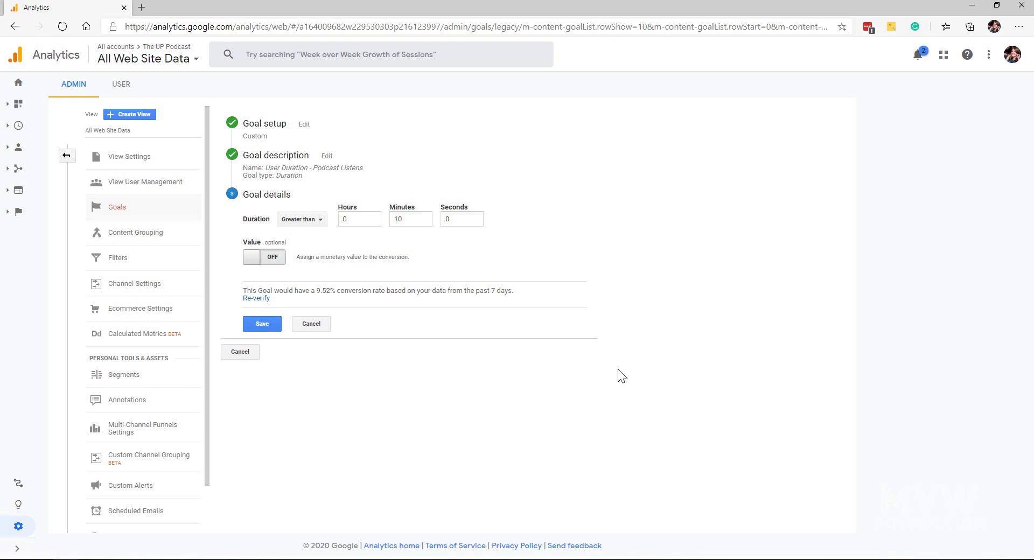
click(262, 324)
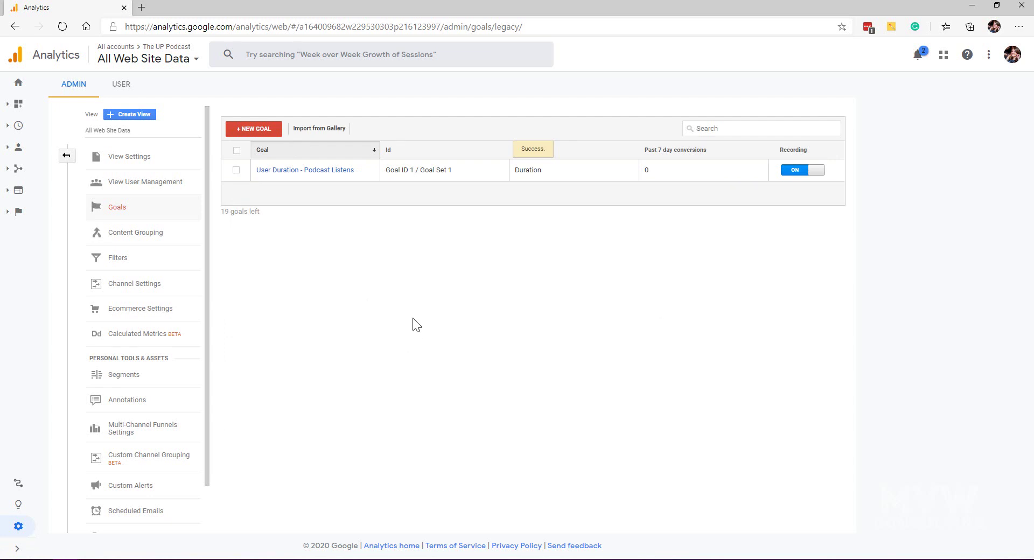
- Switch to the All Web Site Data view of the property named after the owner, in the owner's personal Analytics account
click(179, 62)
click(44, 143)
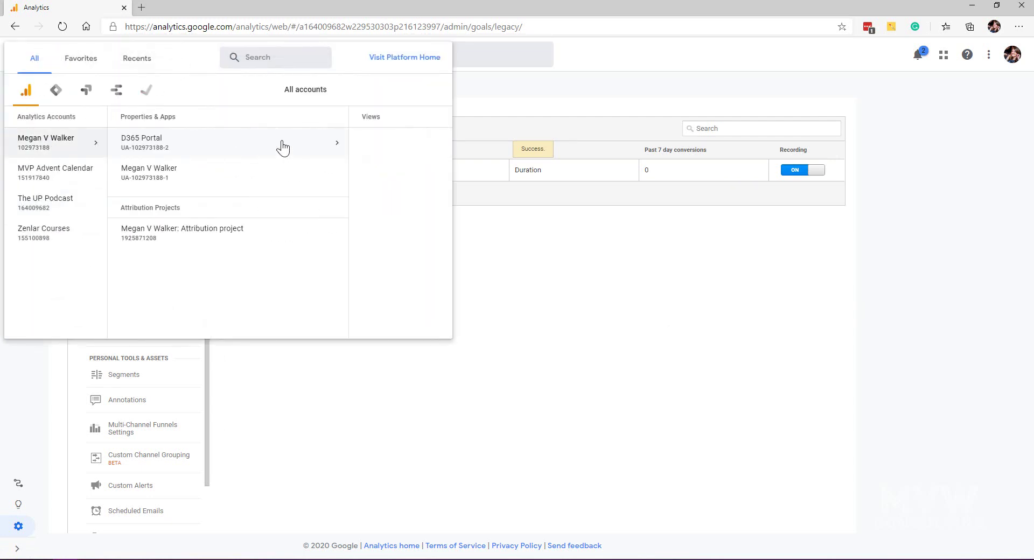
click(177, 171)
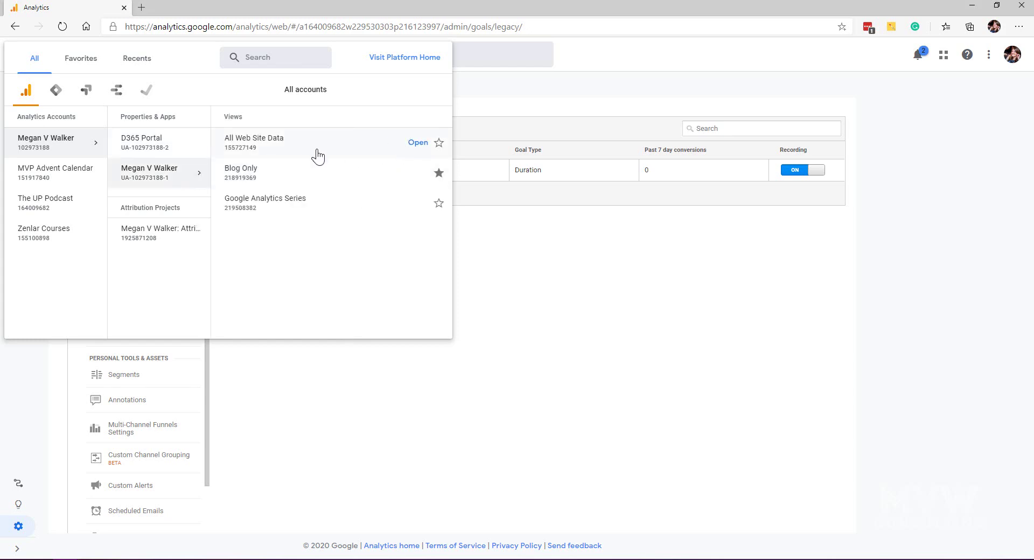
click(279, 143)
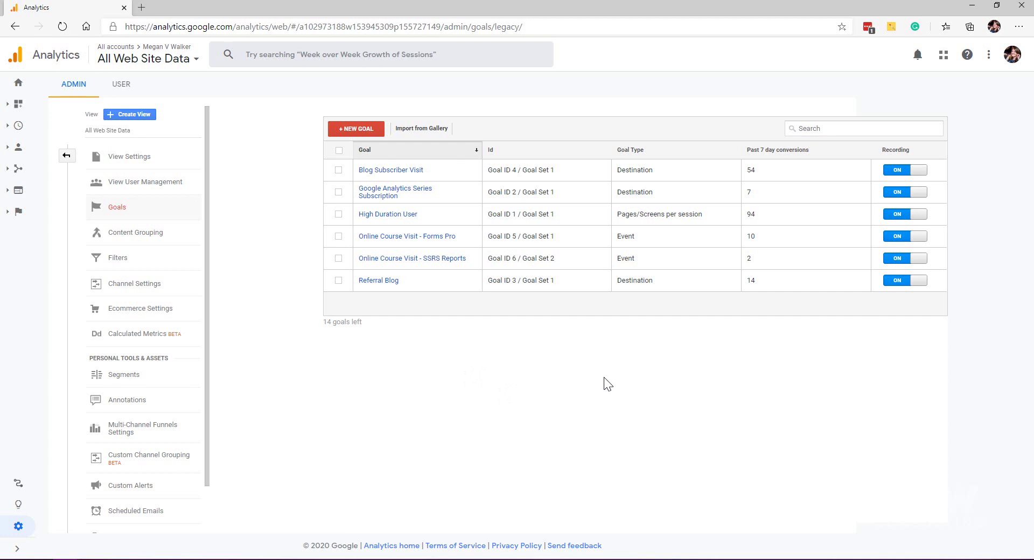
- Open the Goals Overview report under Conversions and review the goal completions, conversion rate and completion locations
click(19, 89)
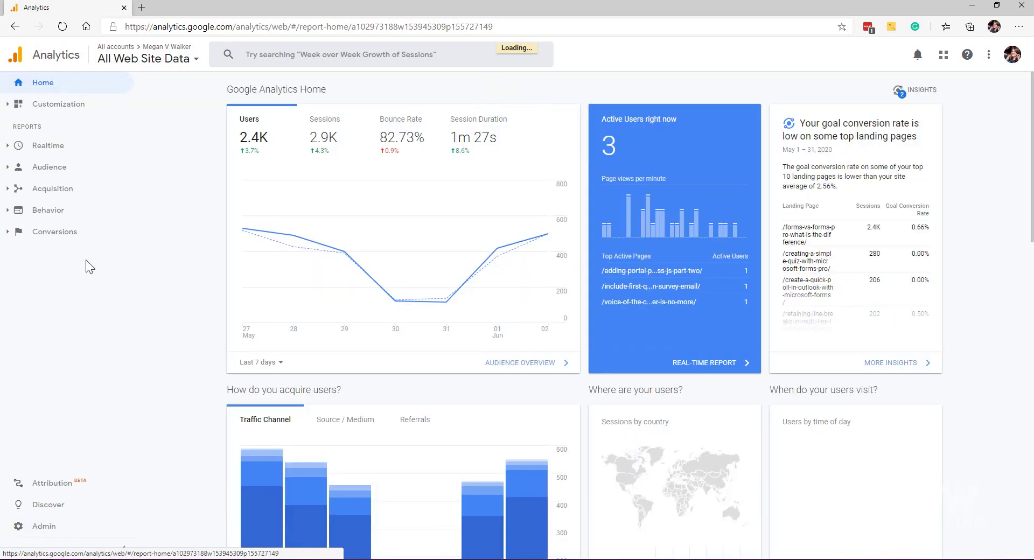
click(12, 234)
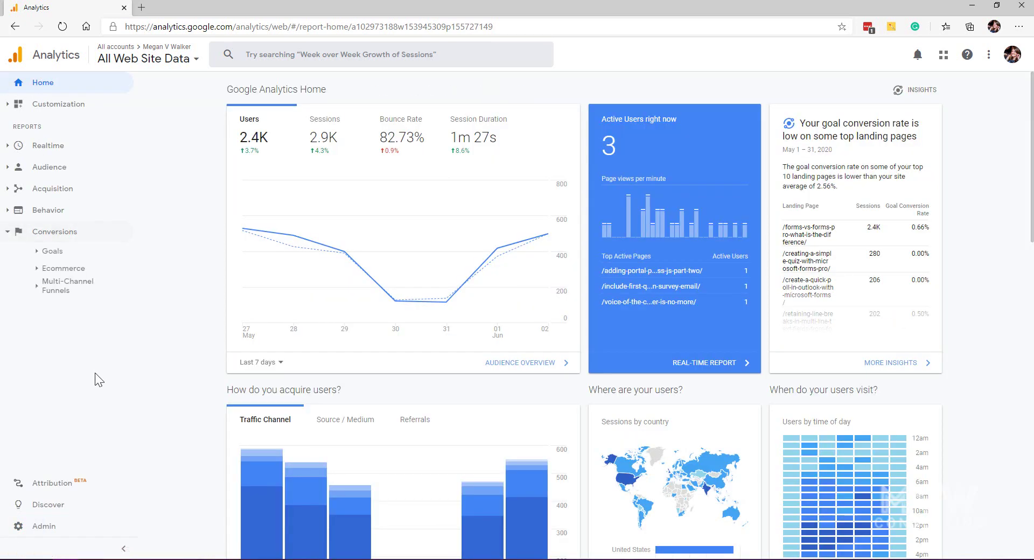
click(50, 252)
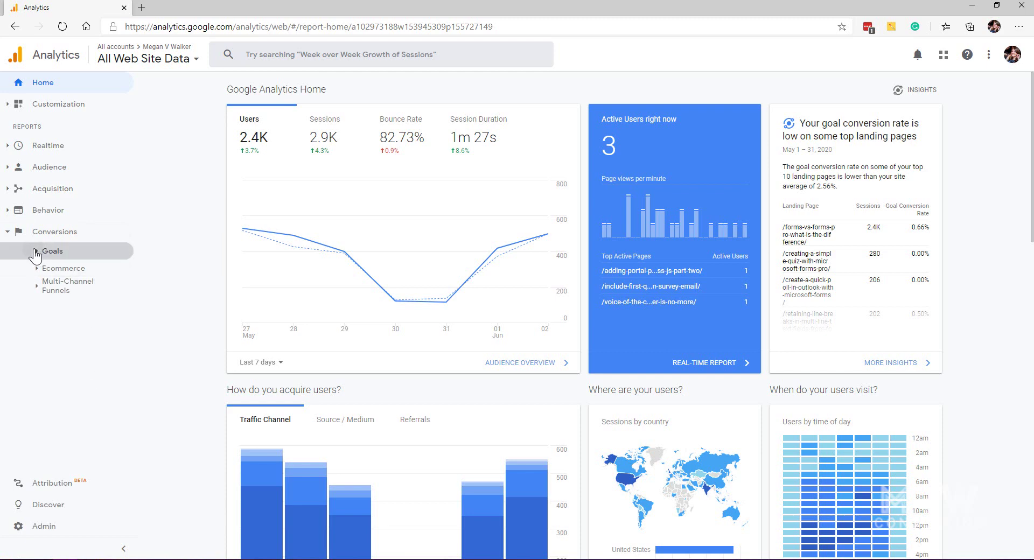
click(74, 271)
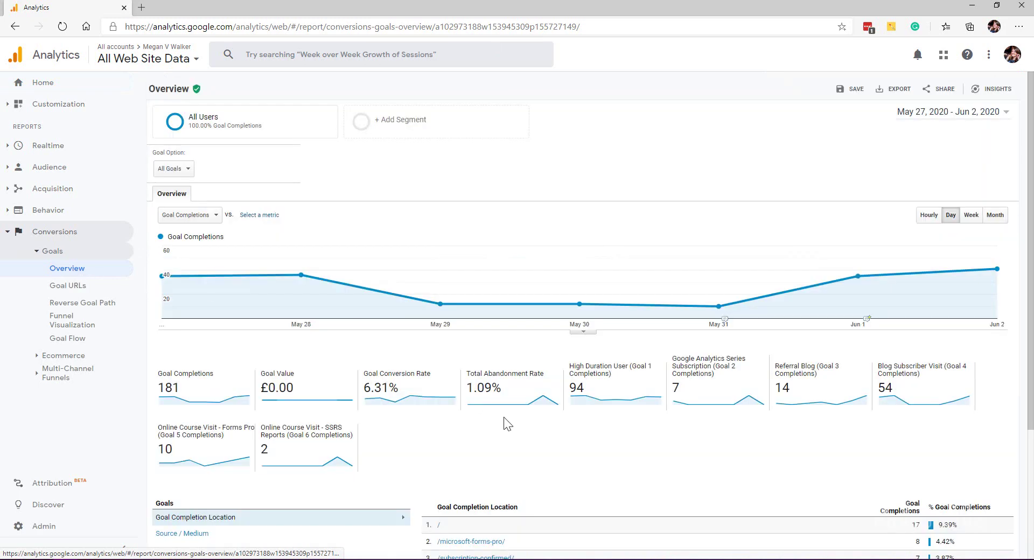
scroll(506, 424, down, 1)
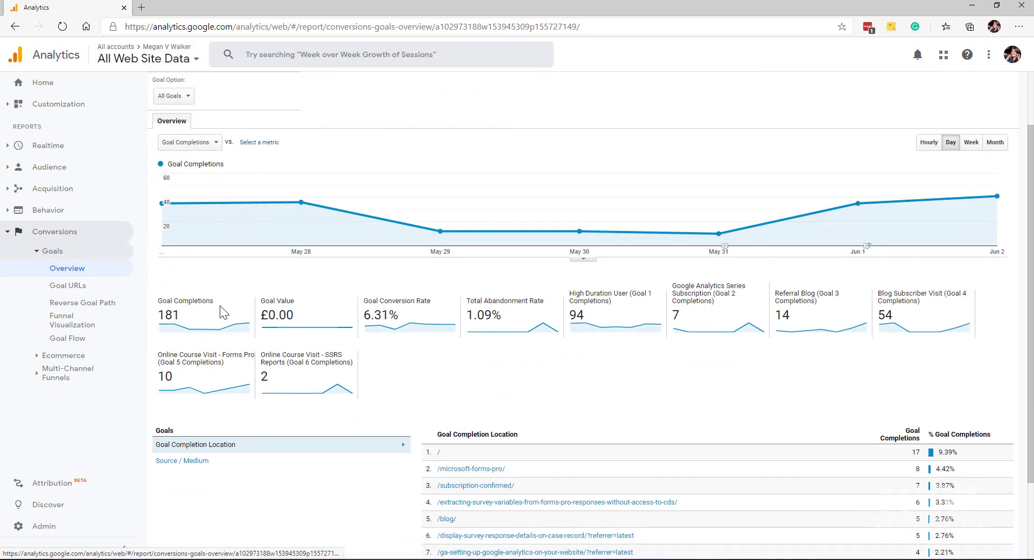
scroll(559, 366, down, 2)
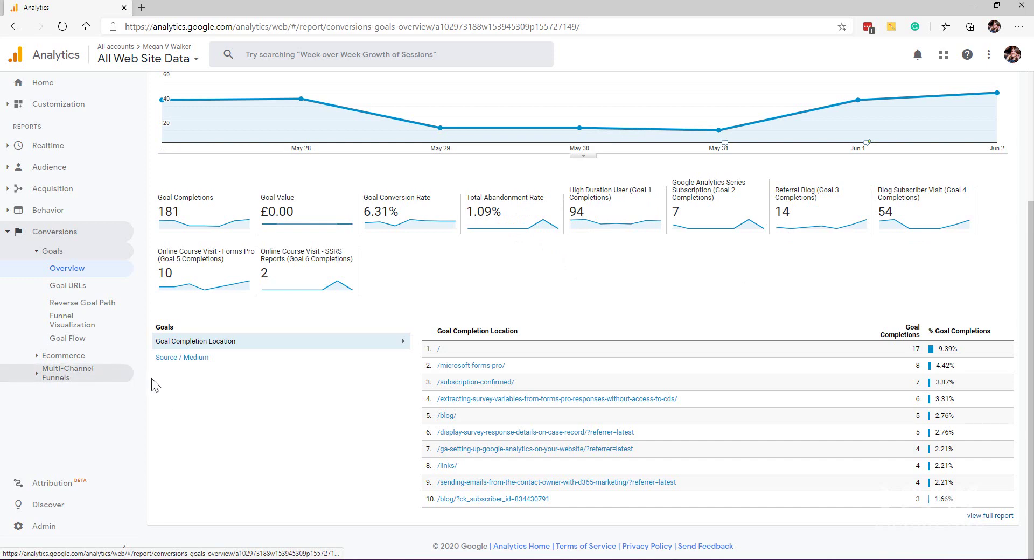
scroll(374, 383, up, 3)
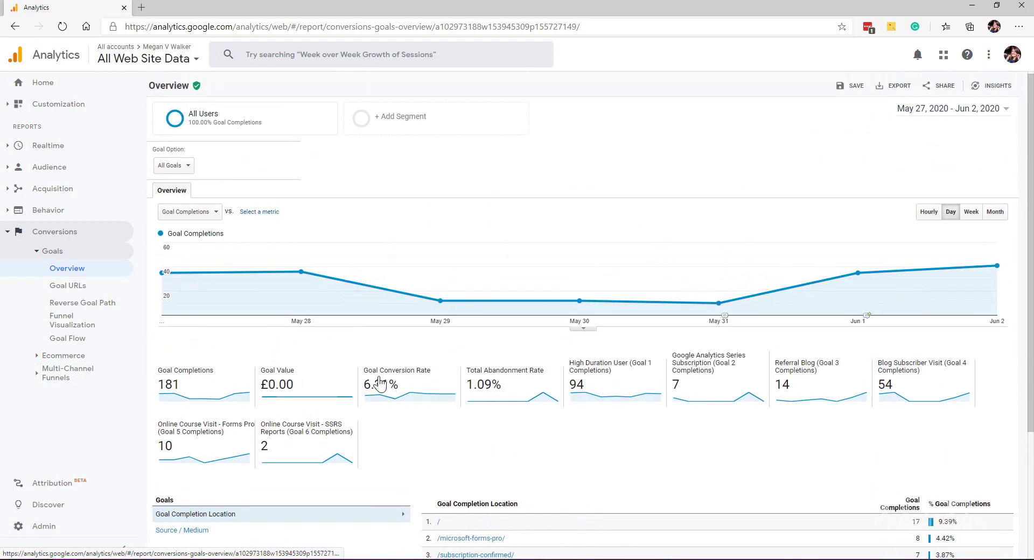
- Limit the goals overview to Goal 5: Online Course Visit - Forms Pro and review its completions and locations
click(207, 215)
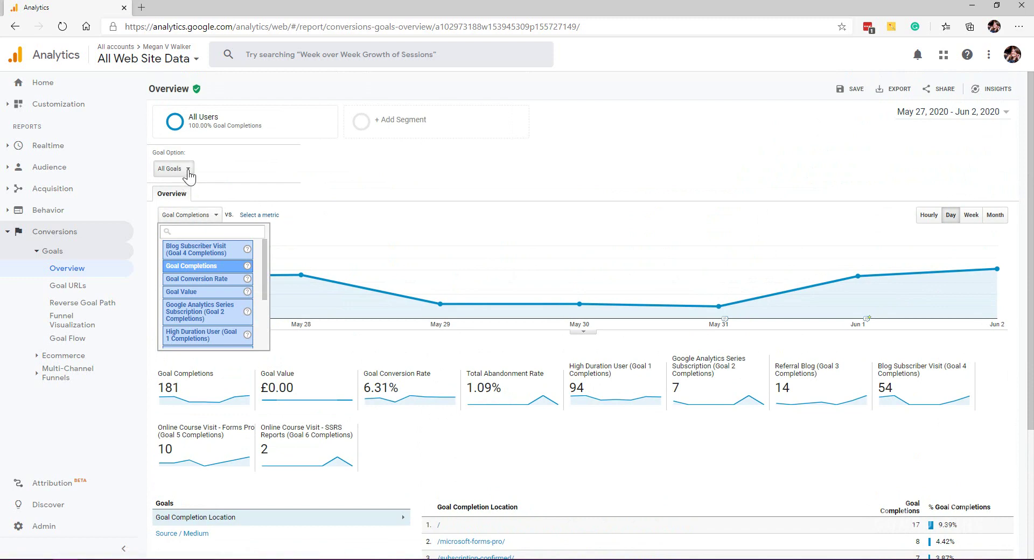
click(168, 169)
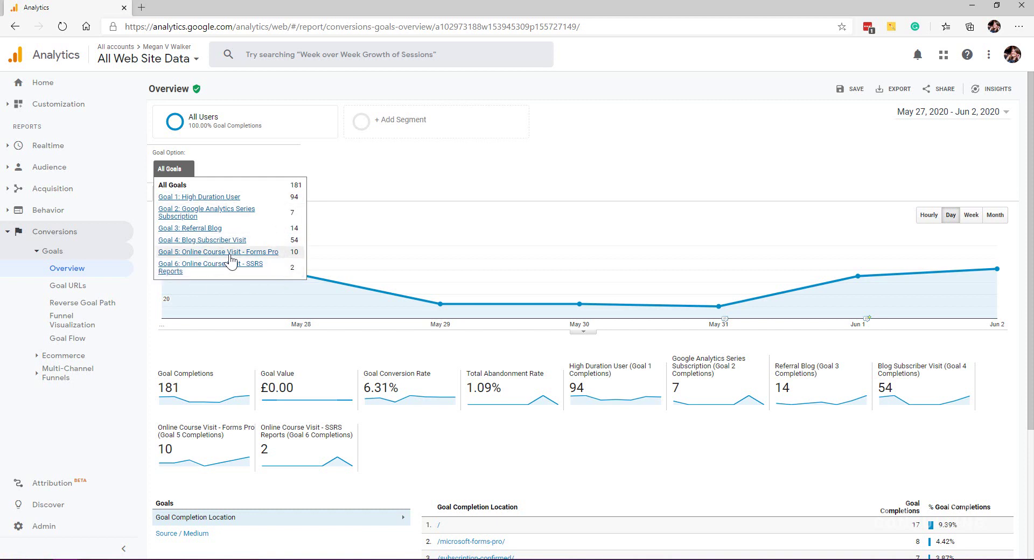
click(273, 252)
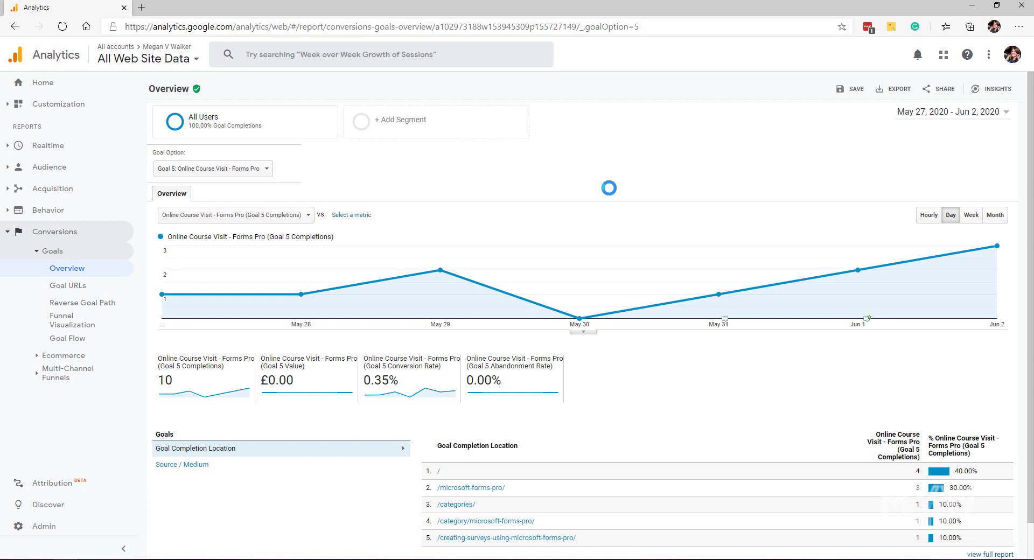
scroll(609, 188, down, 1)
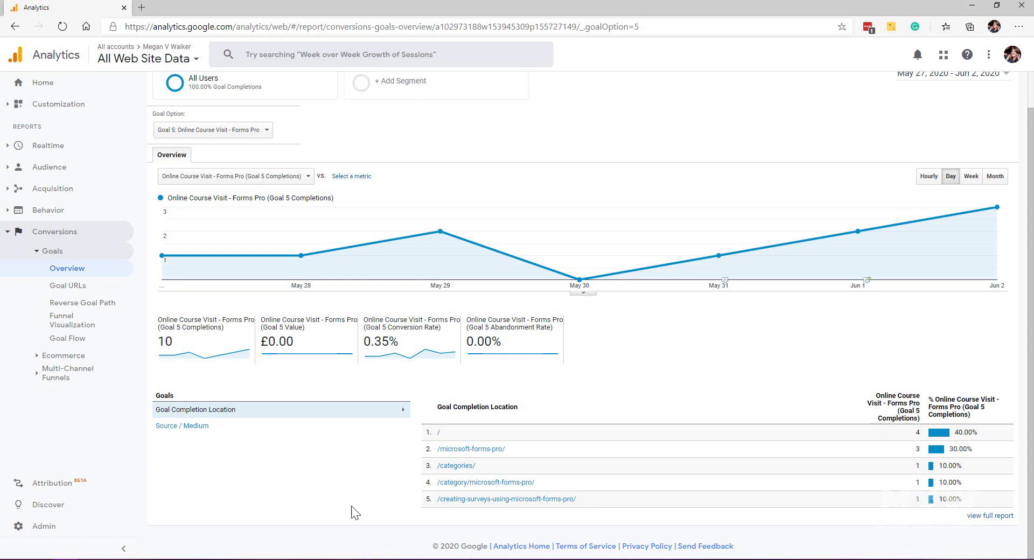
- Switch the goals overview to Goal 2: Google Analytics Series Subscription
click(258, 131)
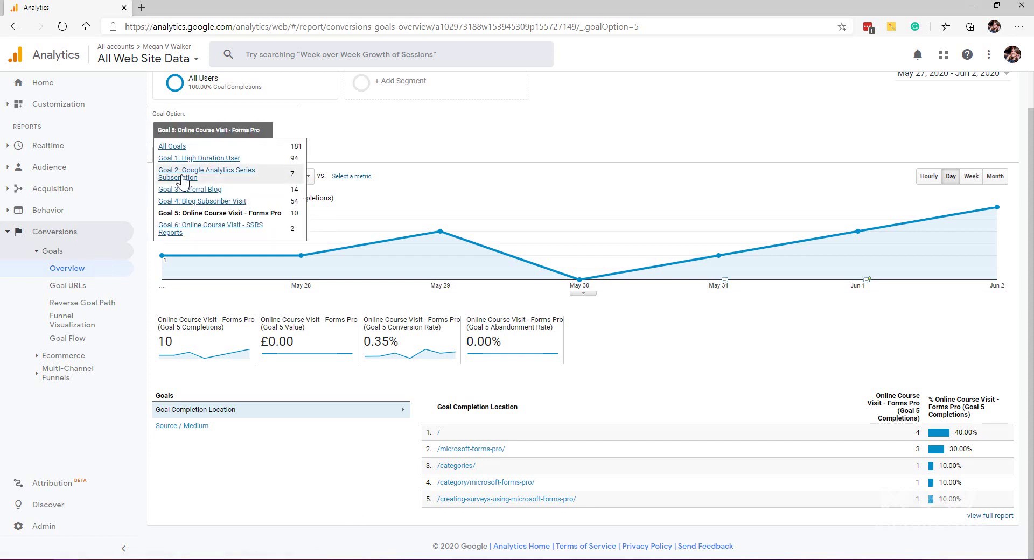
click(236, 175)
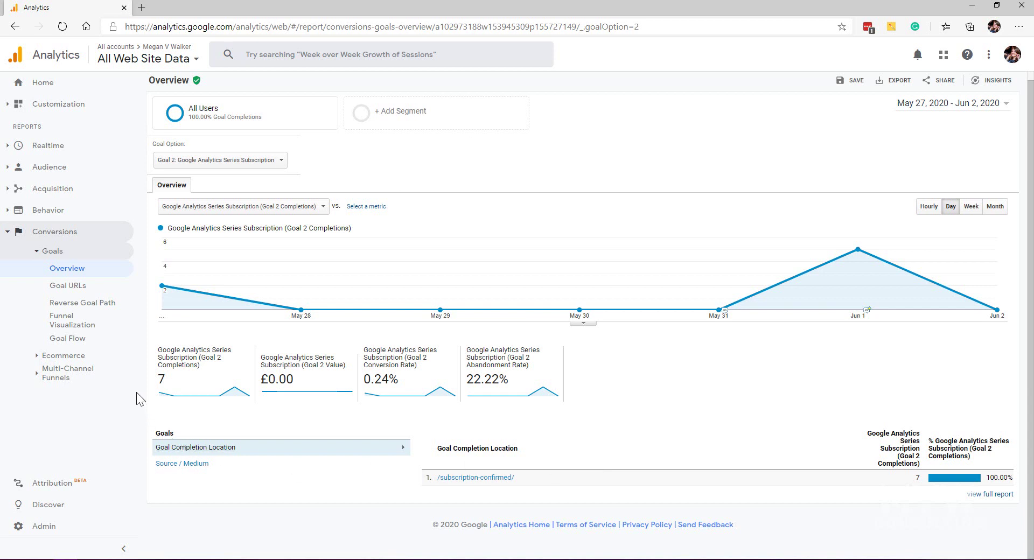
- Open the Funnel Visualization report for the Google Analytics Series Subscription goal and review its entrances, exits and funnel stages
click(70, 321)
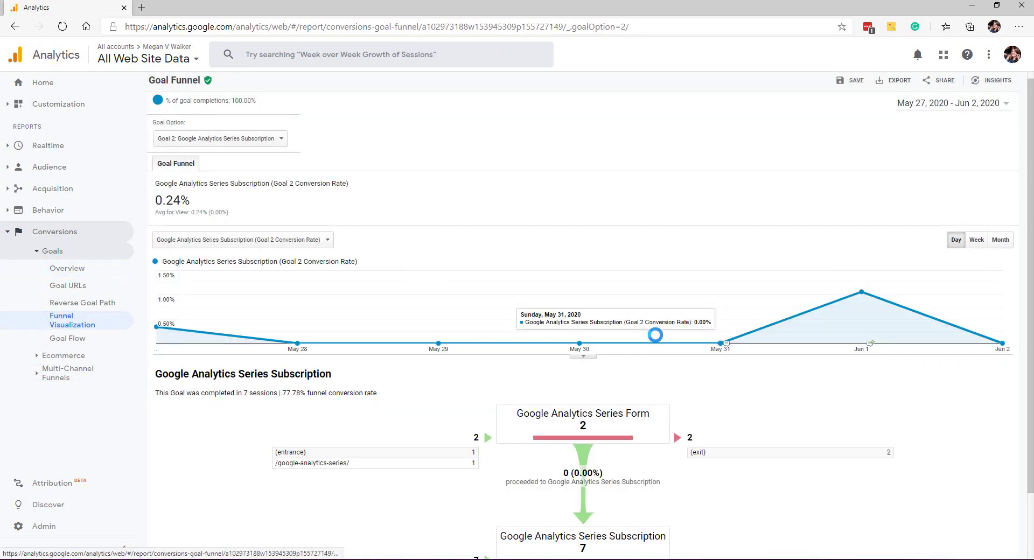
scroll(744, 352, down, 2)
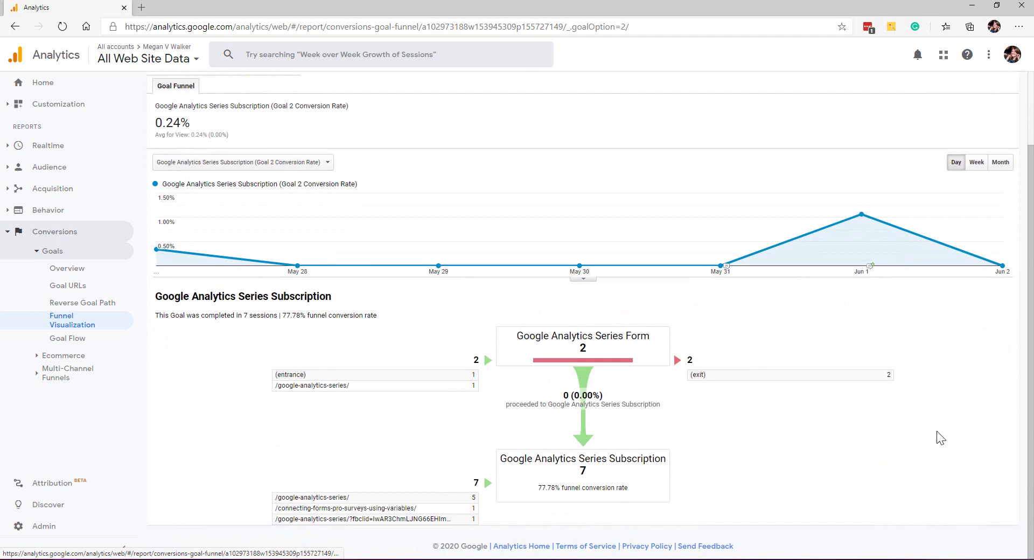
scroll(936, 431, up, 2)
- Set the goal funnel's date range to May 17, 2020 - Jun 3, 2020 and review the funnel for that period
click(999, 114)
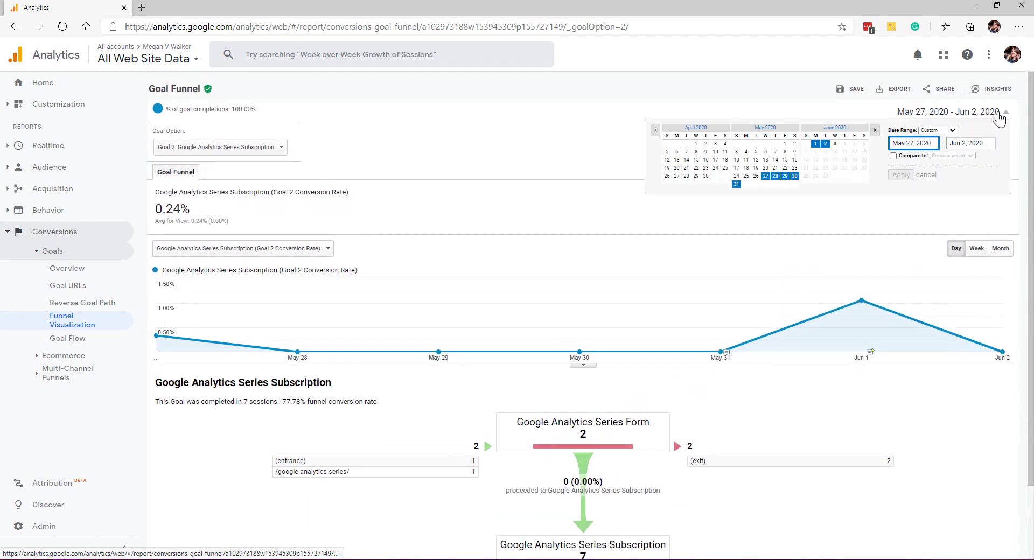
click(736, 168)
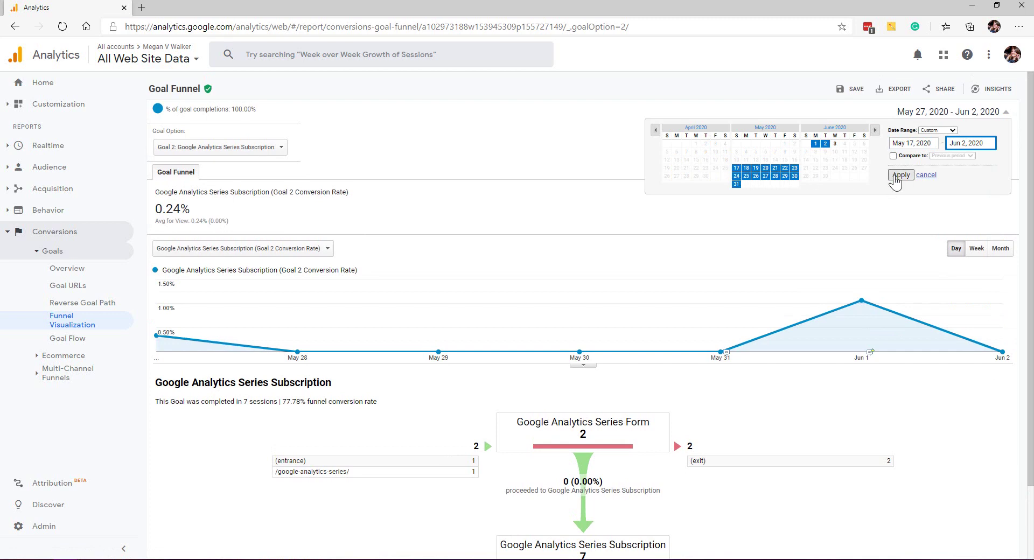
click(835, 144)
click(901, 175)
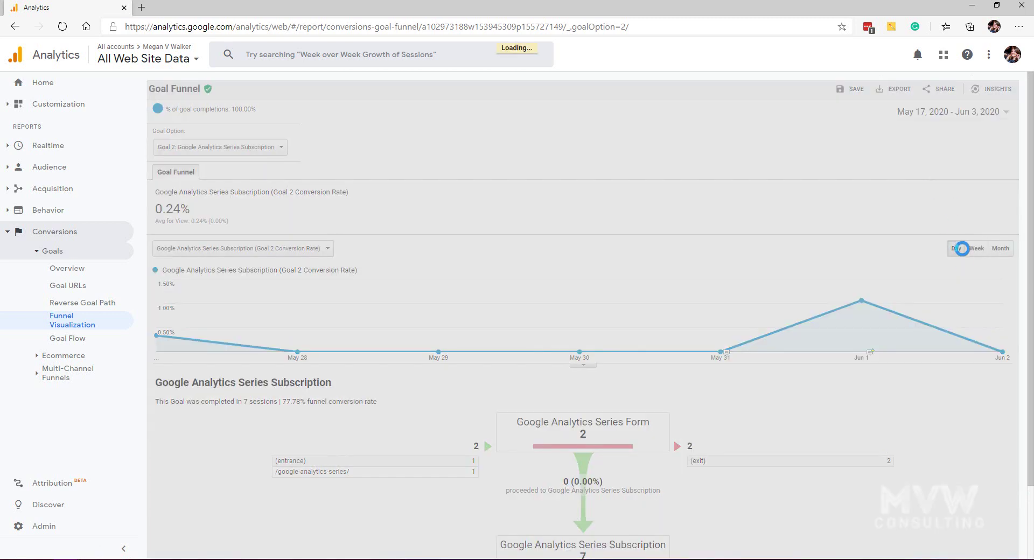
scroll(962, 264, down, 2)
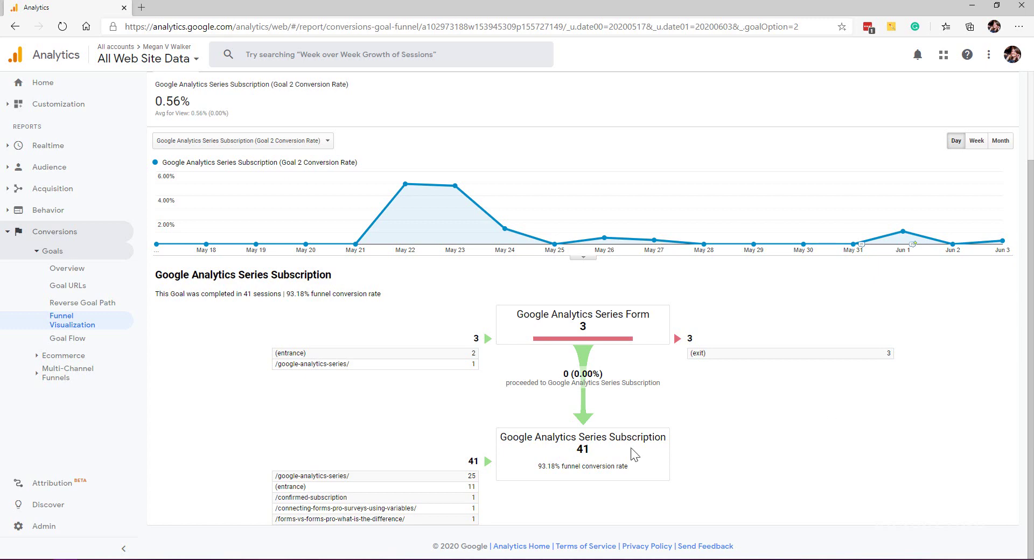
- Open the Google Analytics Series Subscription goal from the view's admin goals and examine its description name and type
click(47, 529)
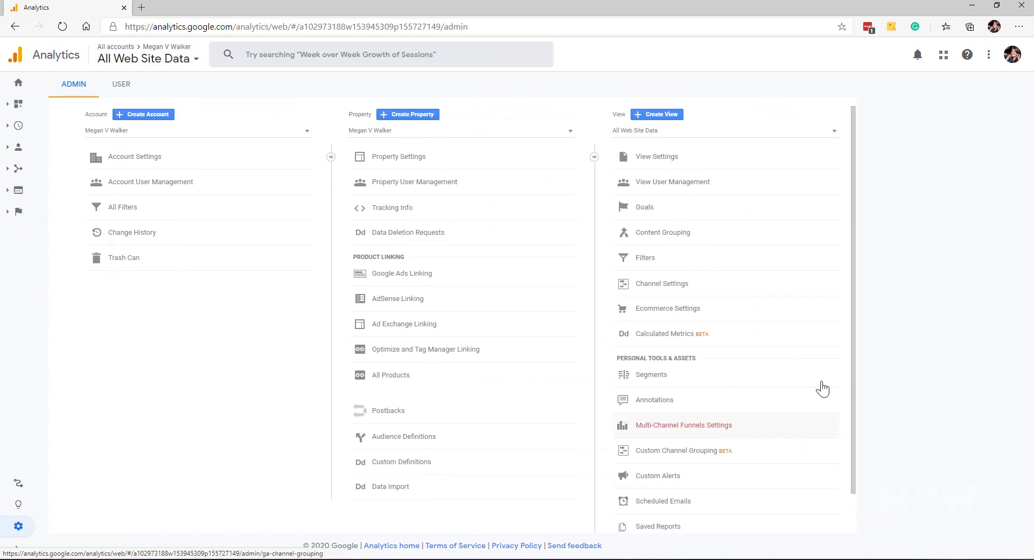
click(619, 208)
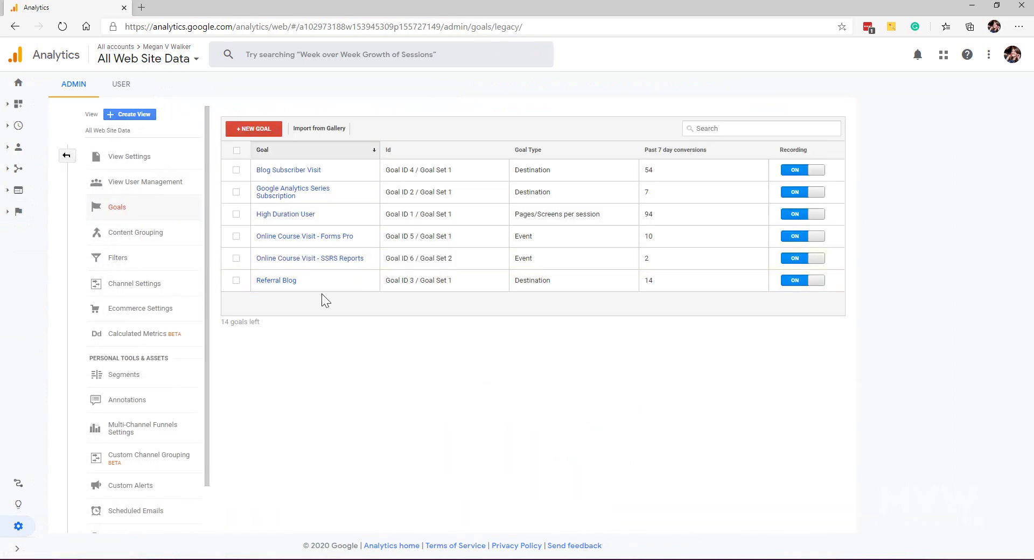
click(295, 197)
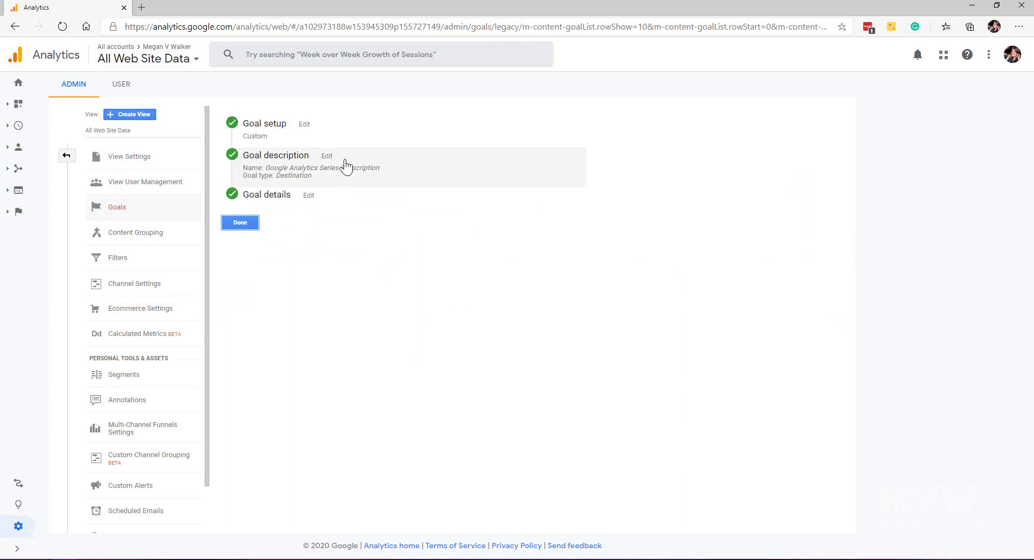
click(327, 157)
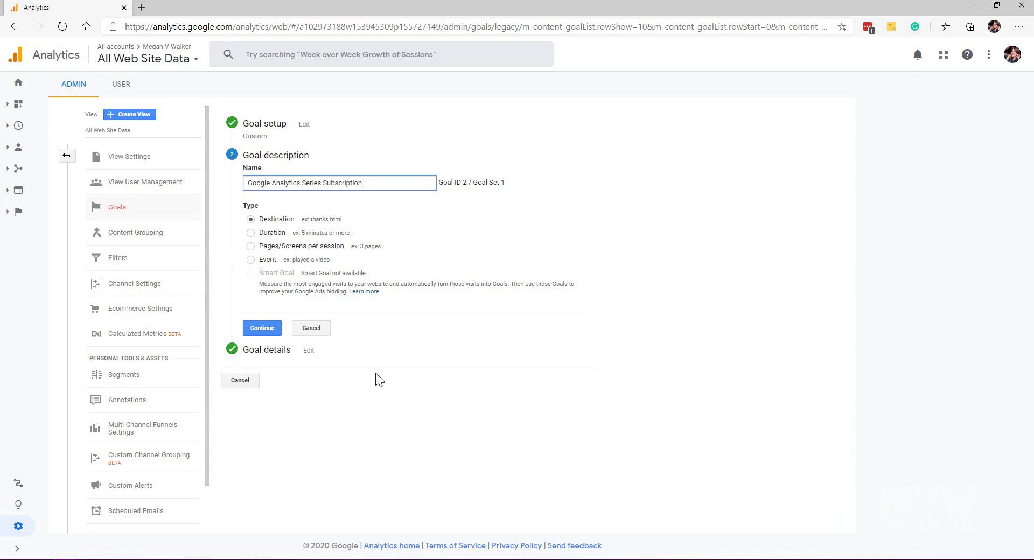
- Open the goal details and examine the destination page and the funnel step's name and page
click(314, 358)
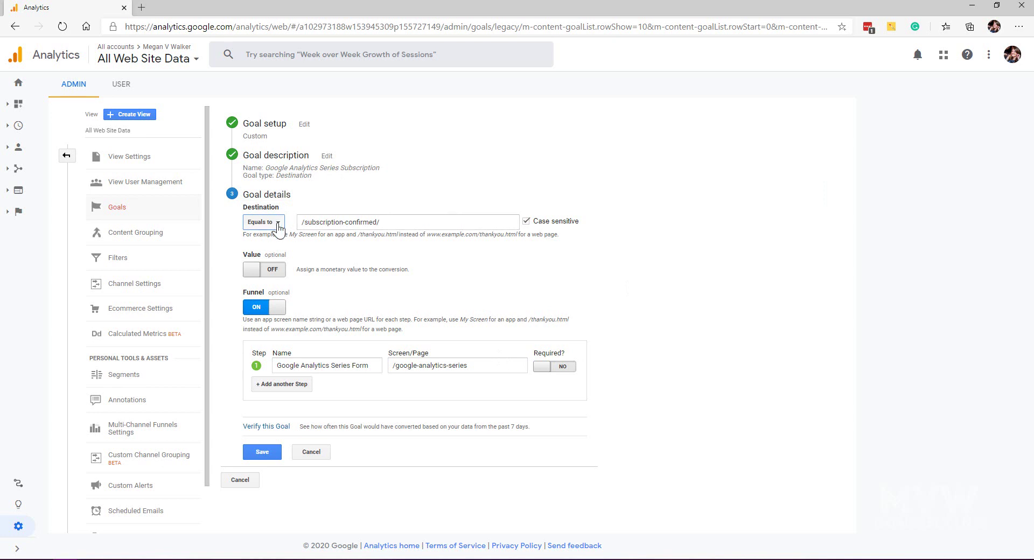
drag(427, 221, 276, 223)
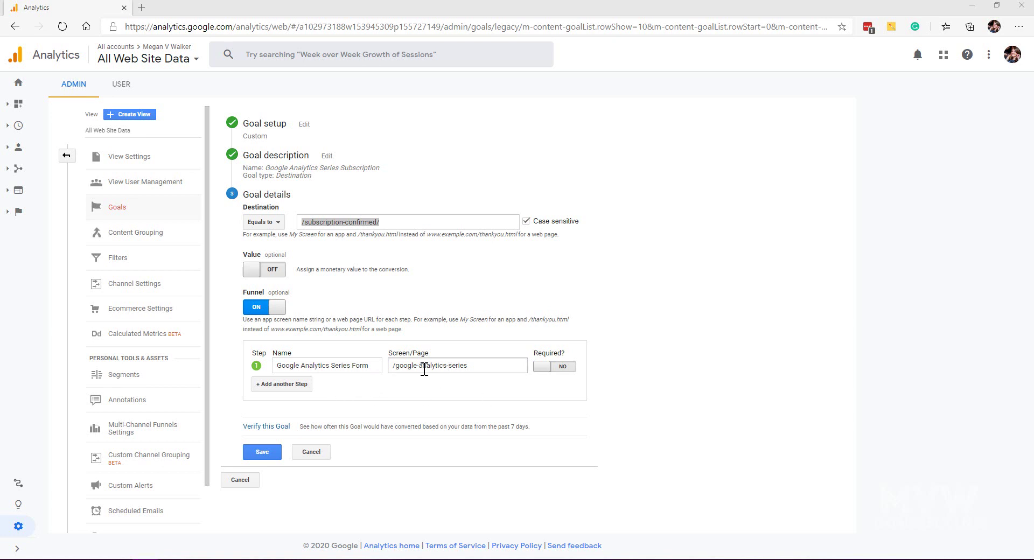
click(649, 382)
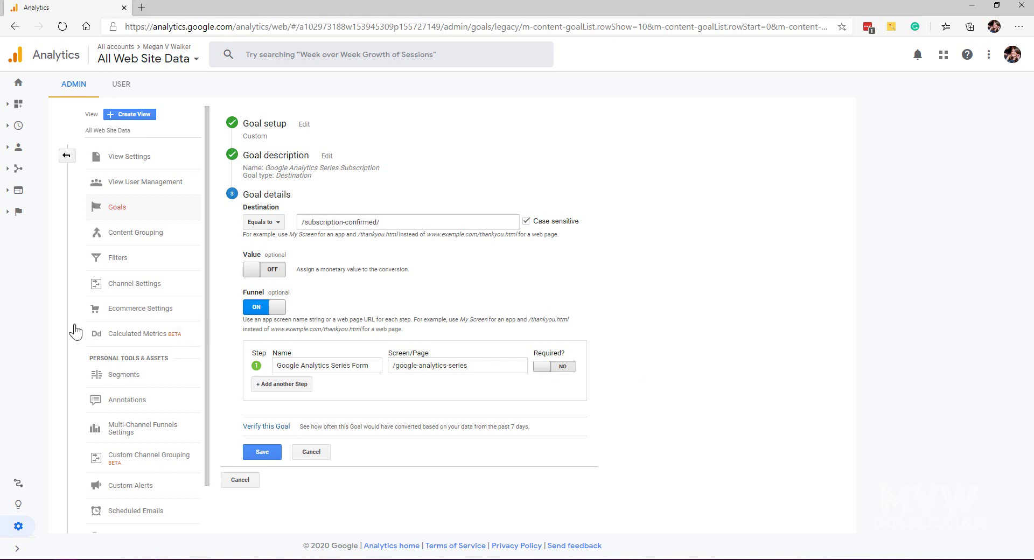